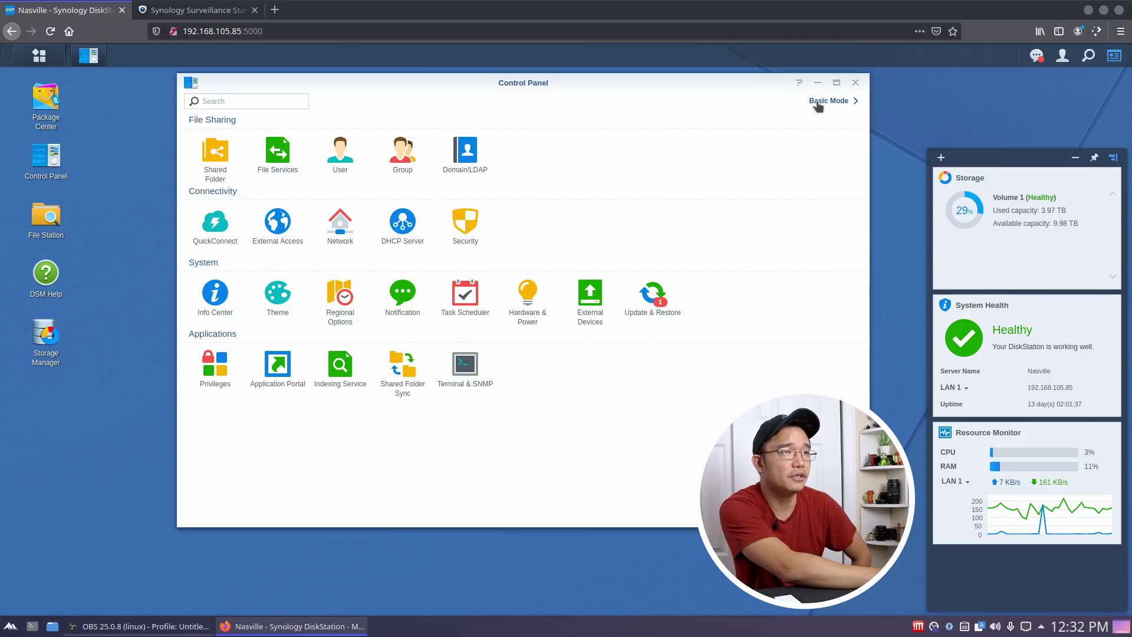
Close the Control Panel window to reveal the desktop storage and health widgets
left_click(856, 83)
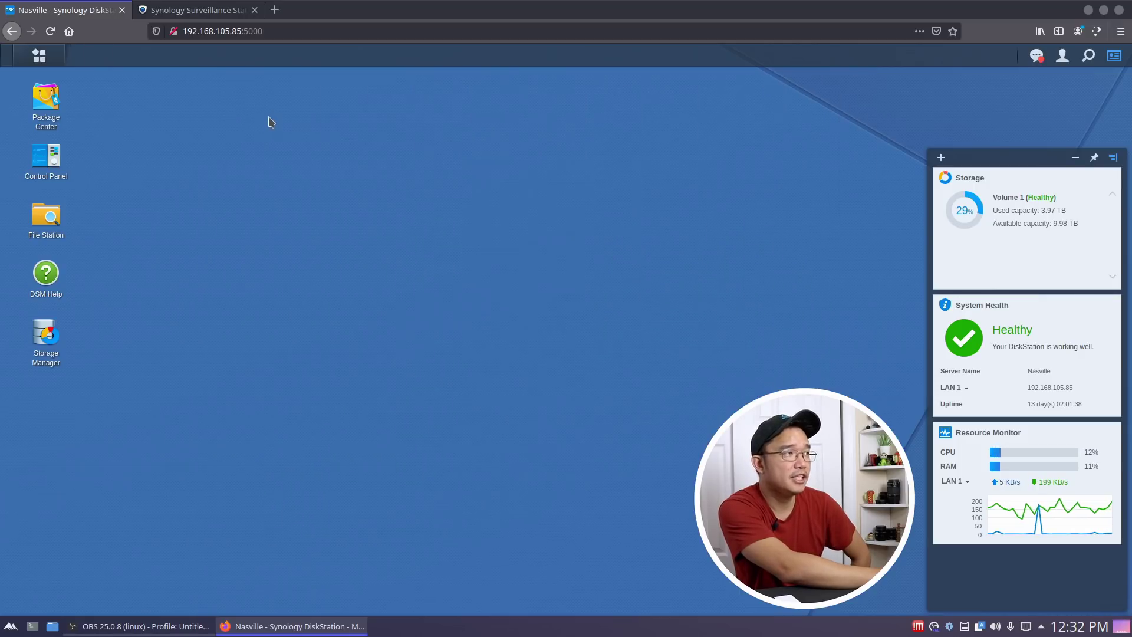
Open Package Center, browse All Packages, then launch Surveillance Station from Installed in a new tab
left_click(48, 97)
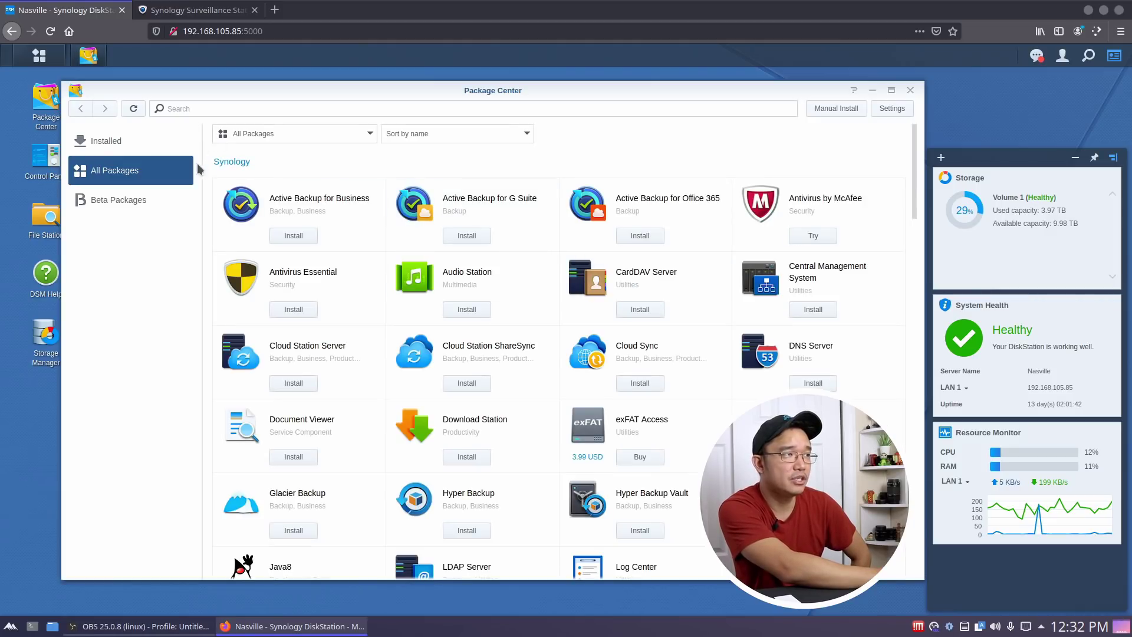
scroll(385, 274, "down", 15)
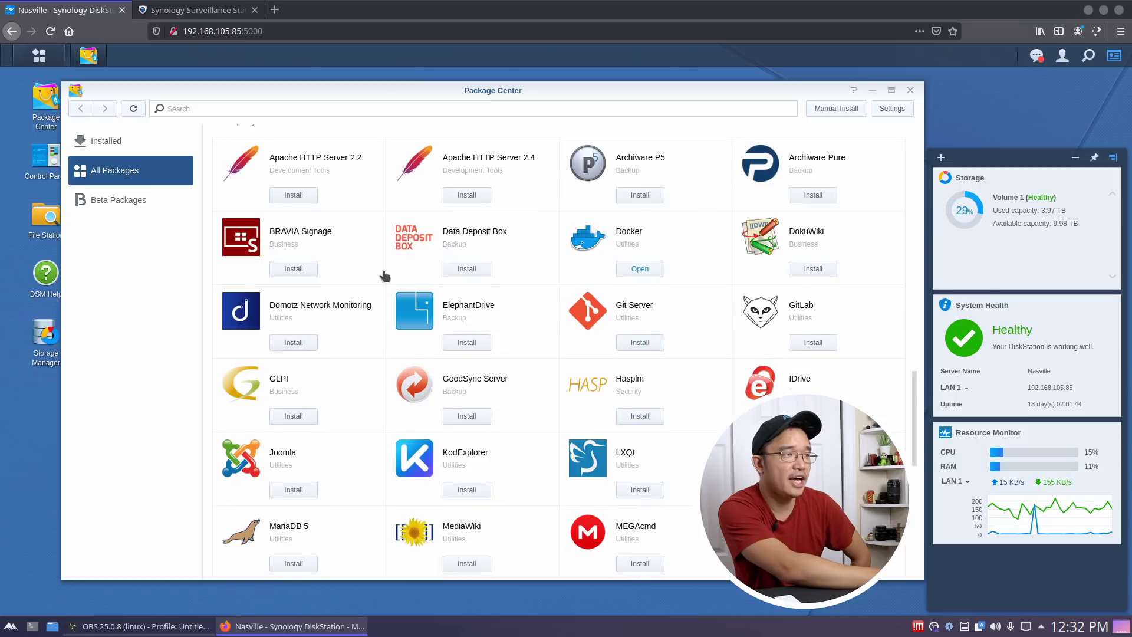
scroll(251, 176, "up", 3)
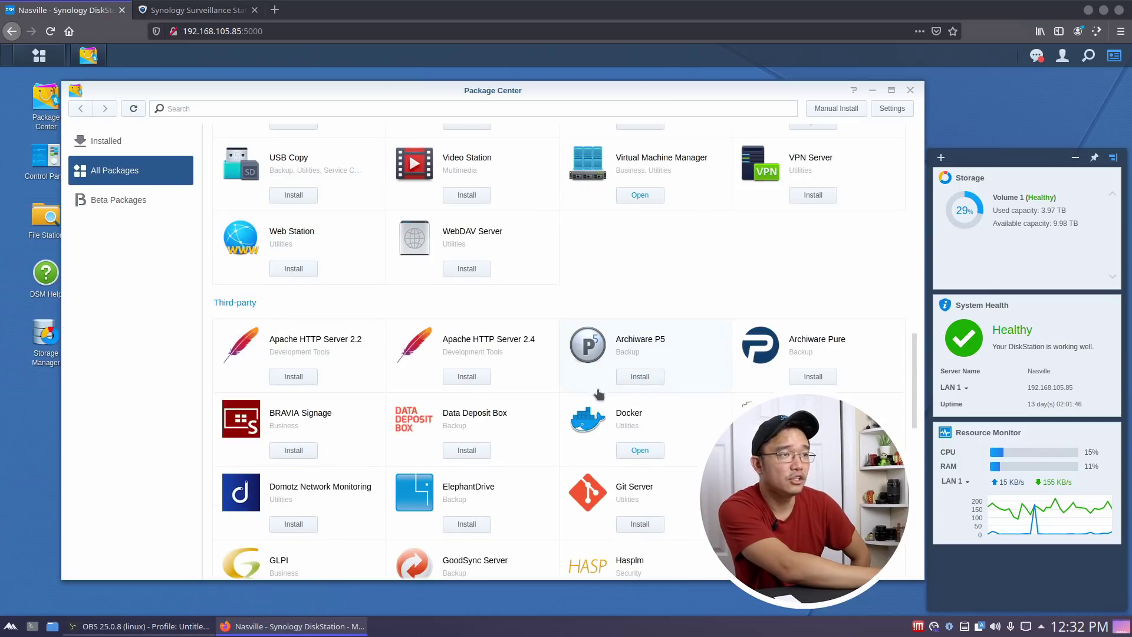
scroll(600, 394, "up", 12)
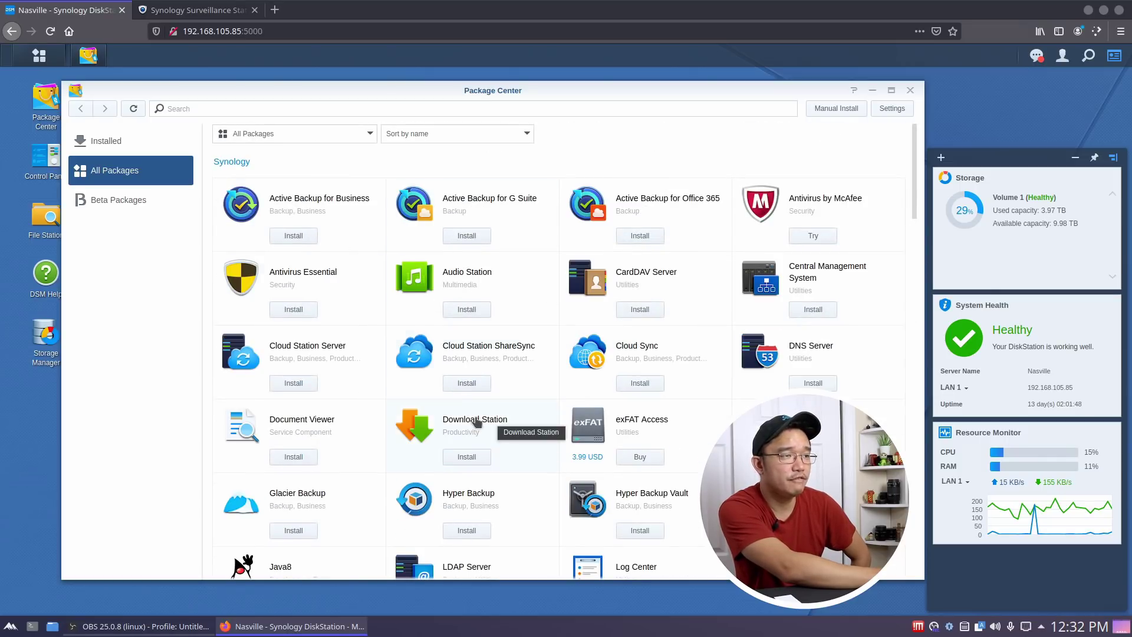
scroll(478, 419, "down", 12)
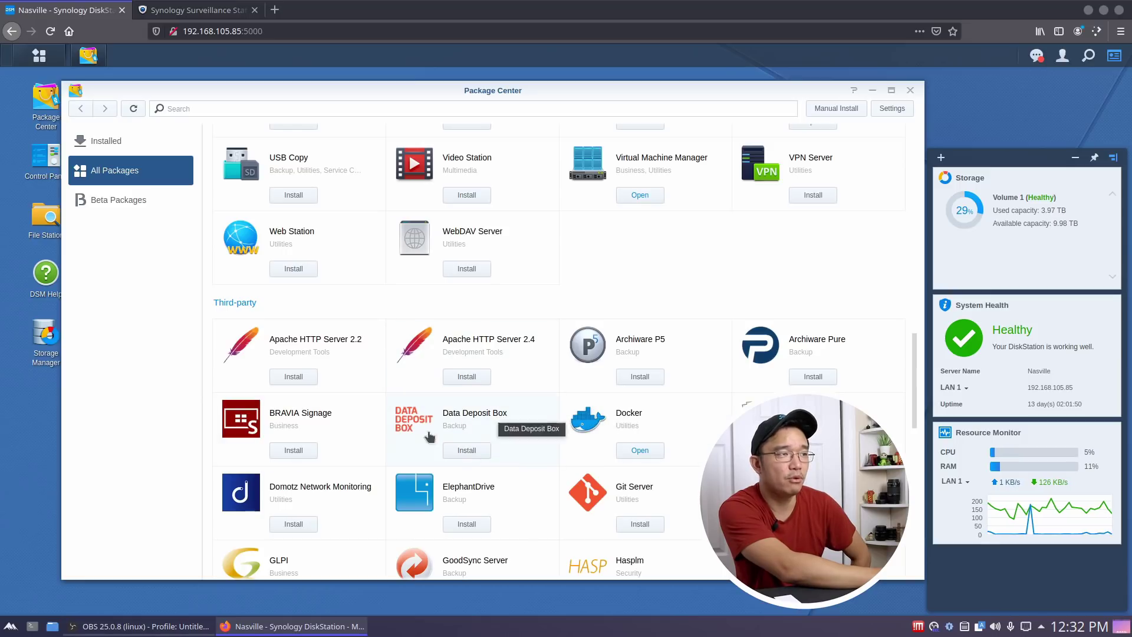
scroll(636, 418, "down", 2)
scroll(571, 365, "down", 6)
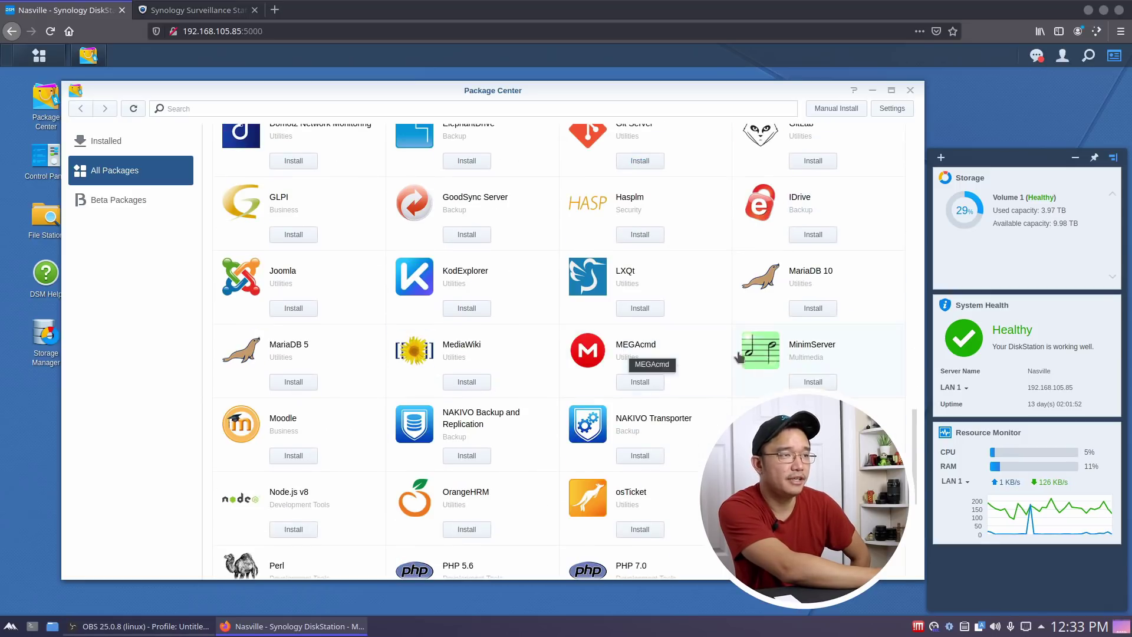
scroll(643, 407, "up", 3)
left_click(110, 147)
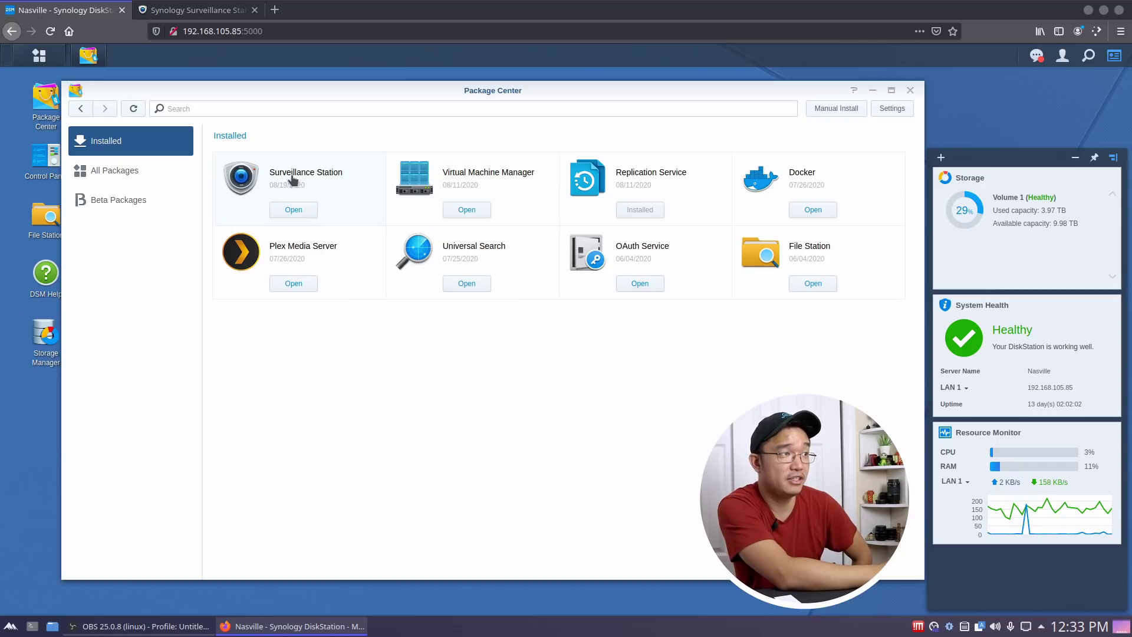
left_click(295, 210)
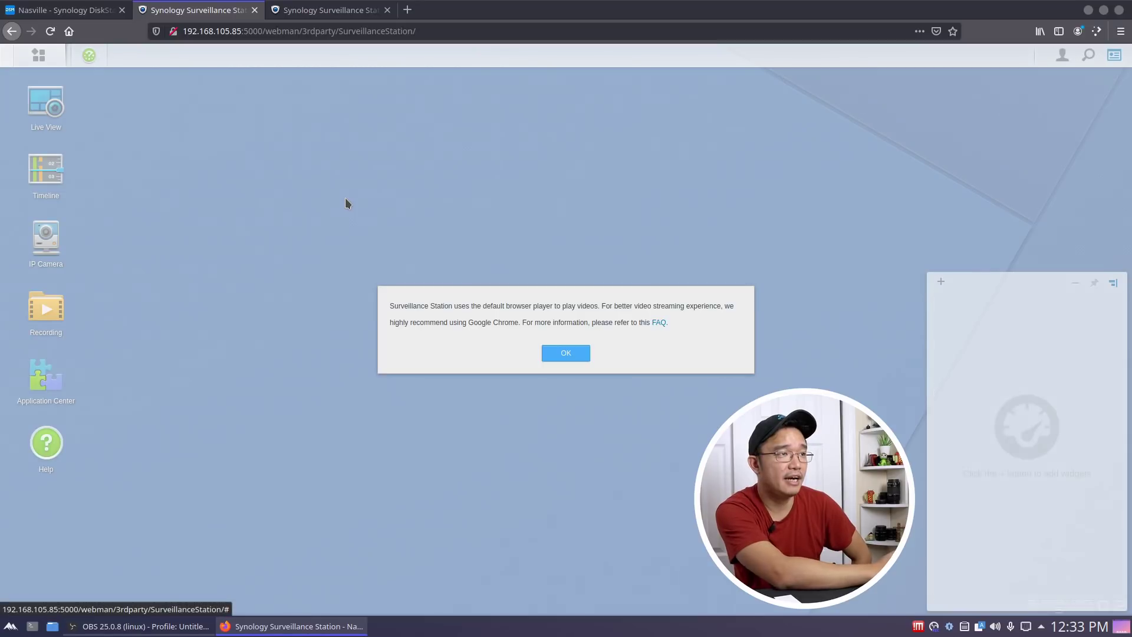
Dismiss the browser-player recommendation notice with OK
left_click(551, 357)
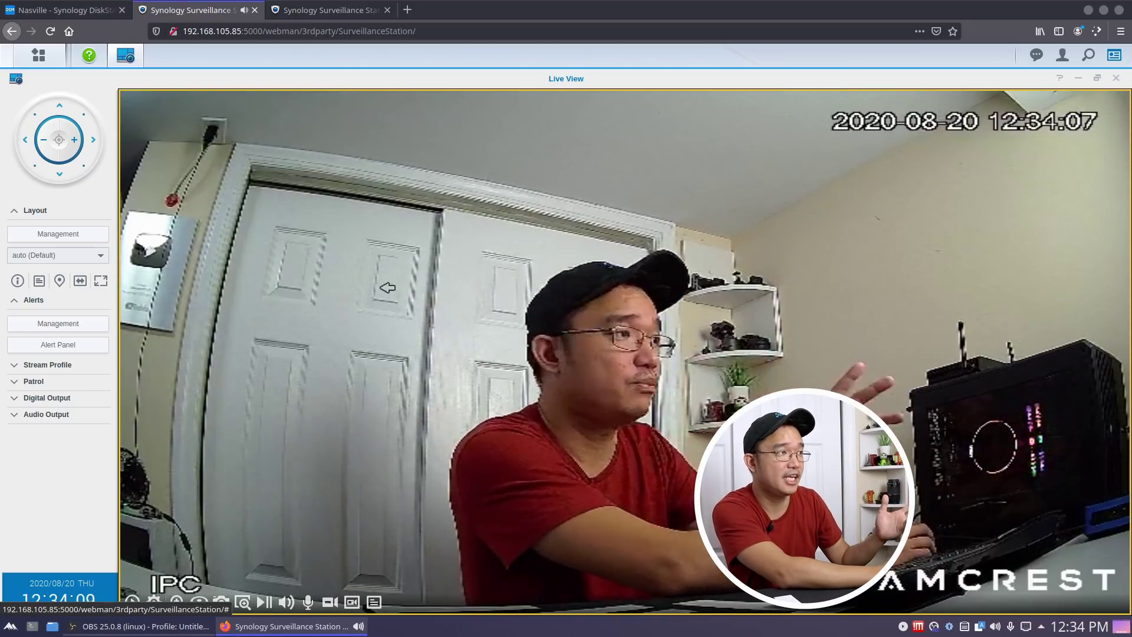
Tilt the PTZ camera up, back down, pan it left, then close Live View
left_click(72, 109)
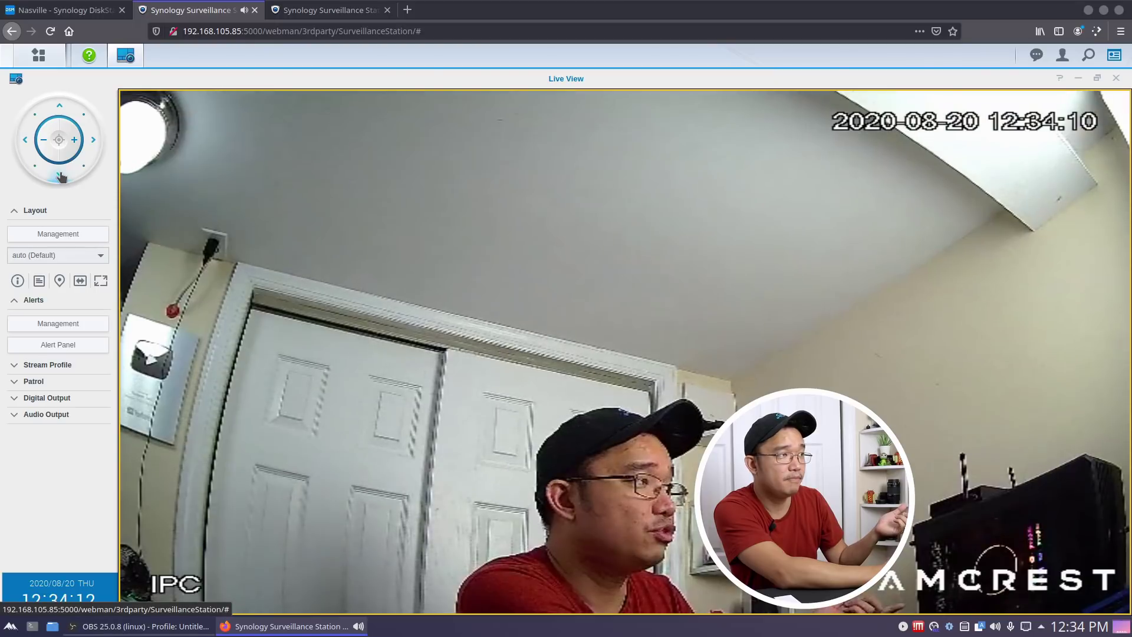
left_click(60, 175)
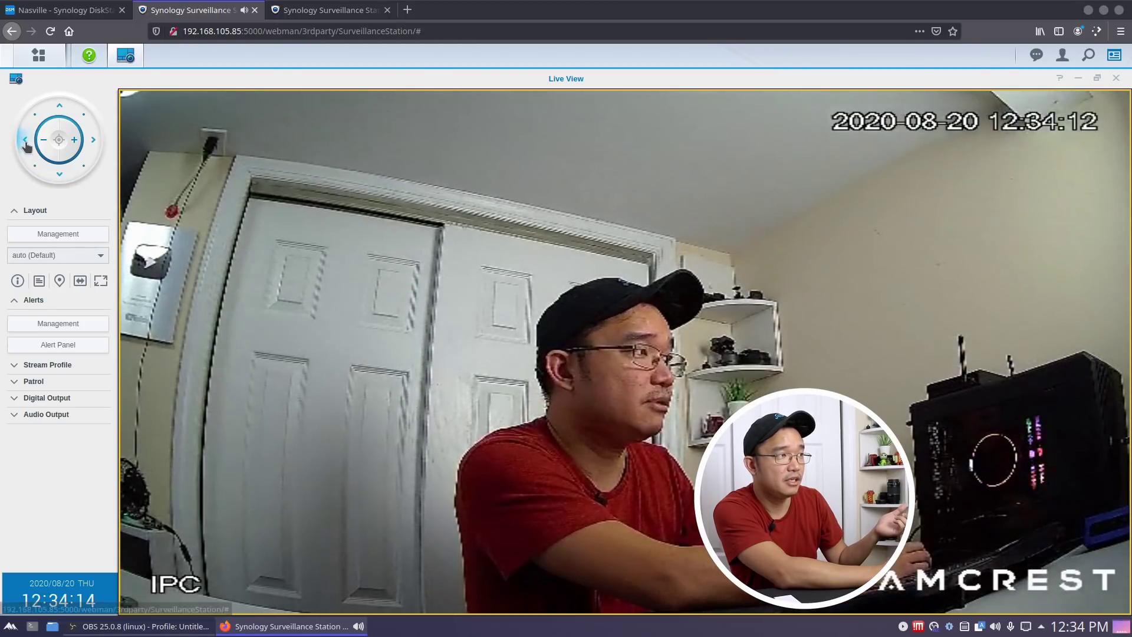
left_click(25, 140)
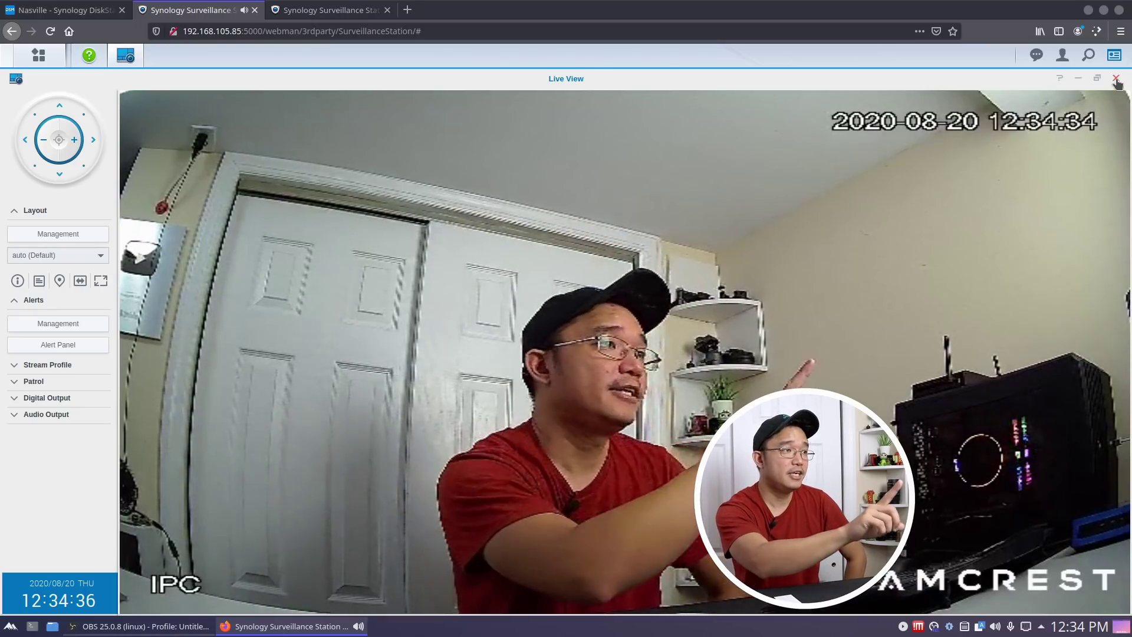
mouse_move(931, 143)
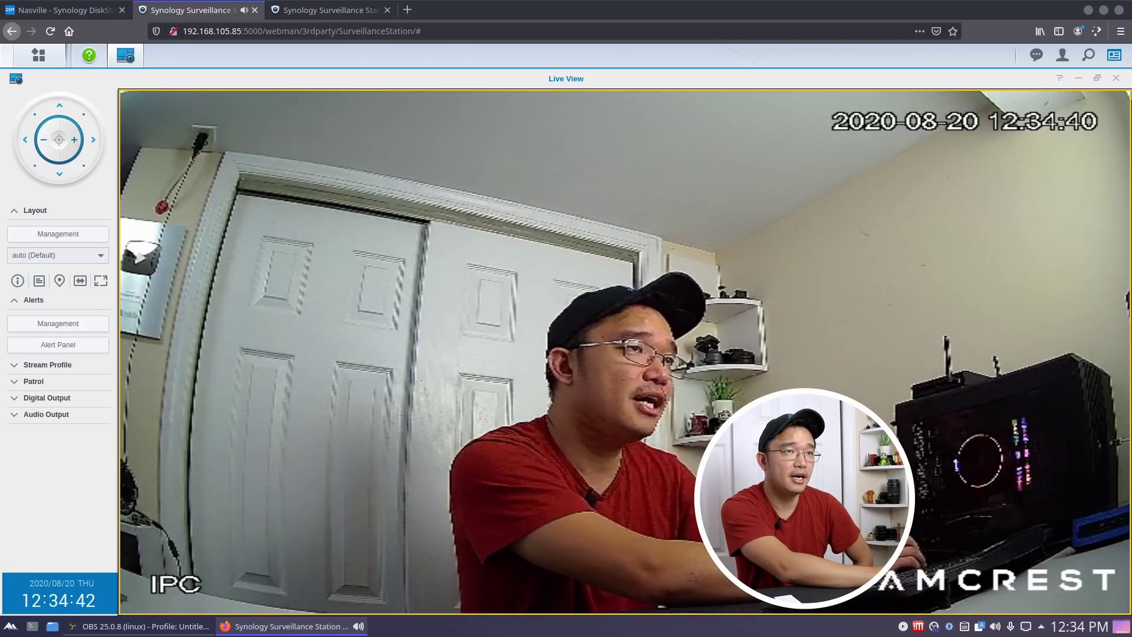
left_click(1118, 81)
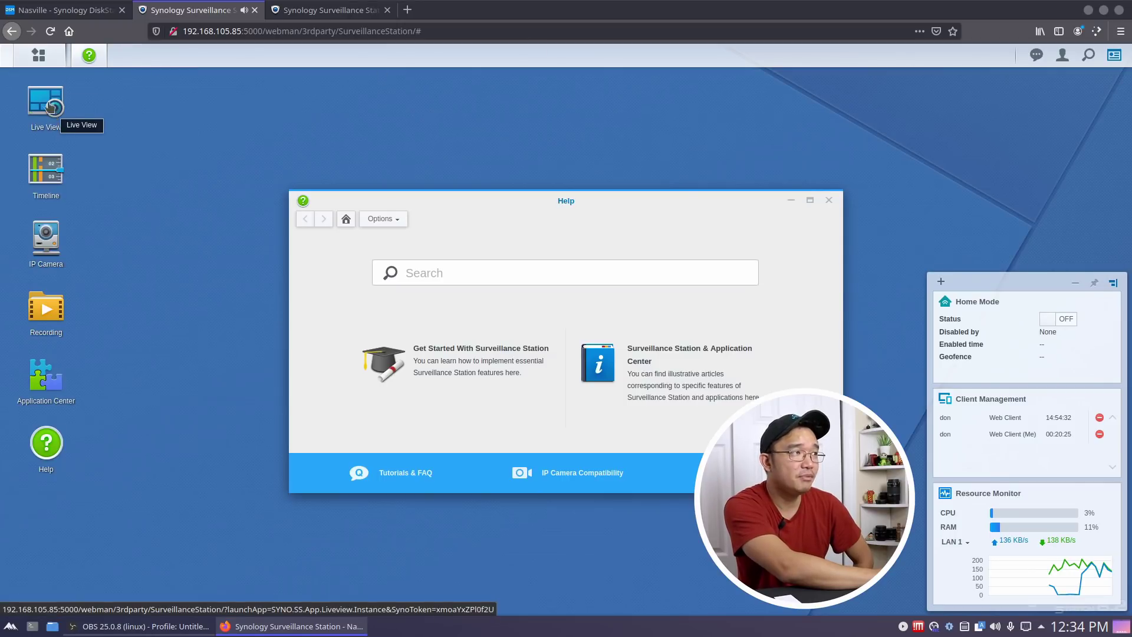
Open IP Camera from the Main Menu and edit the AMCREST camera
left_click(39, 55)
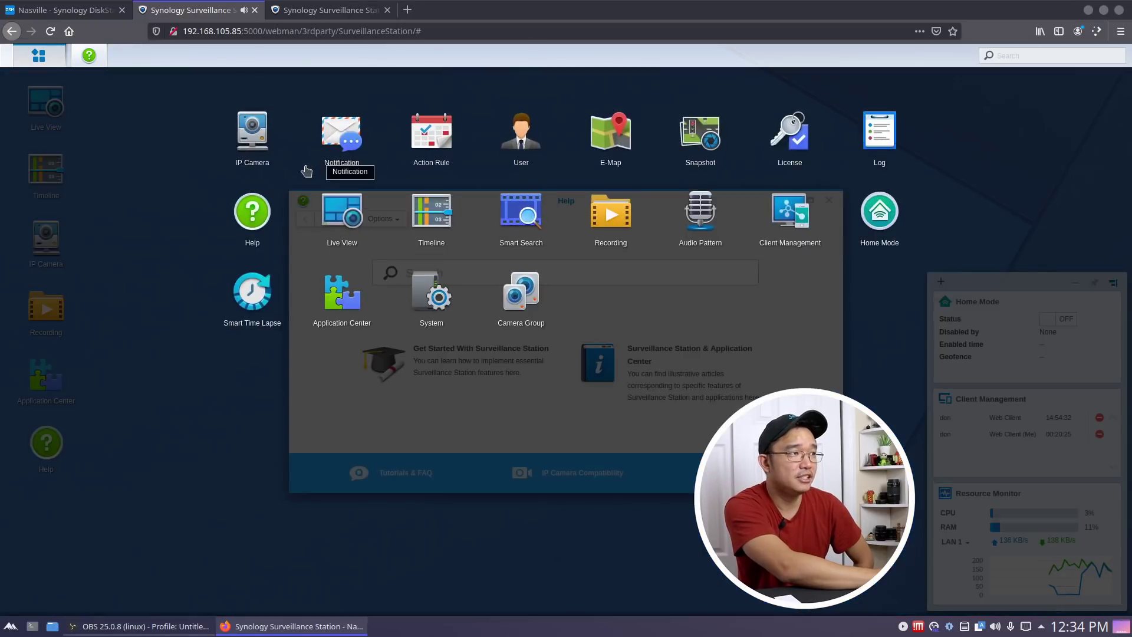
left_click(248, 137)
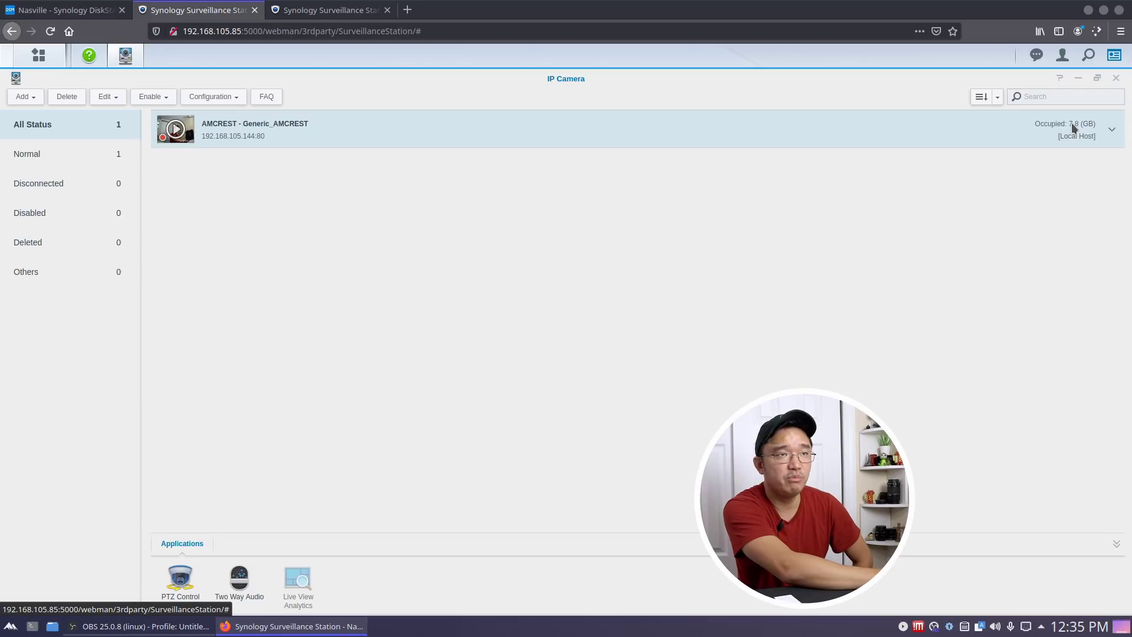
left_click(106, 97)
left_click(127, 116)
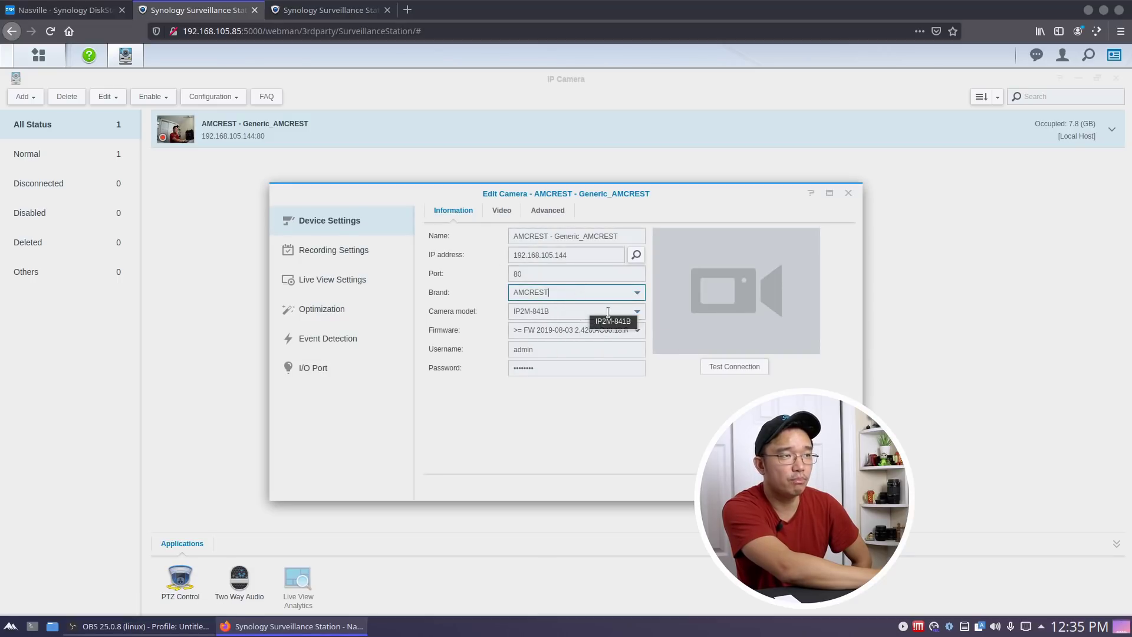
Check the AMCREST model list and IP address, then view the video and advanced settings
left_click(636, 312)
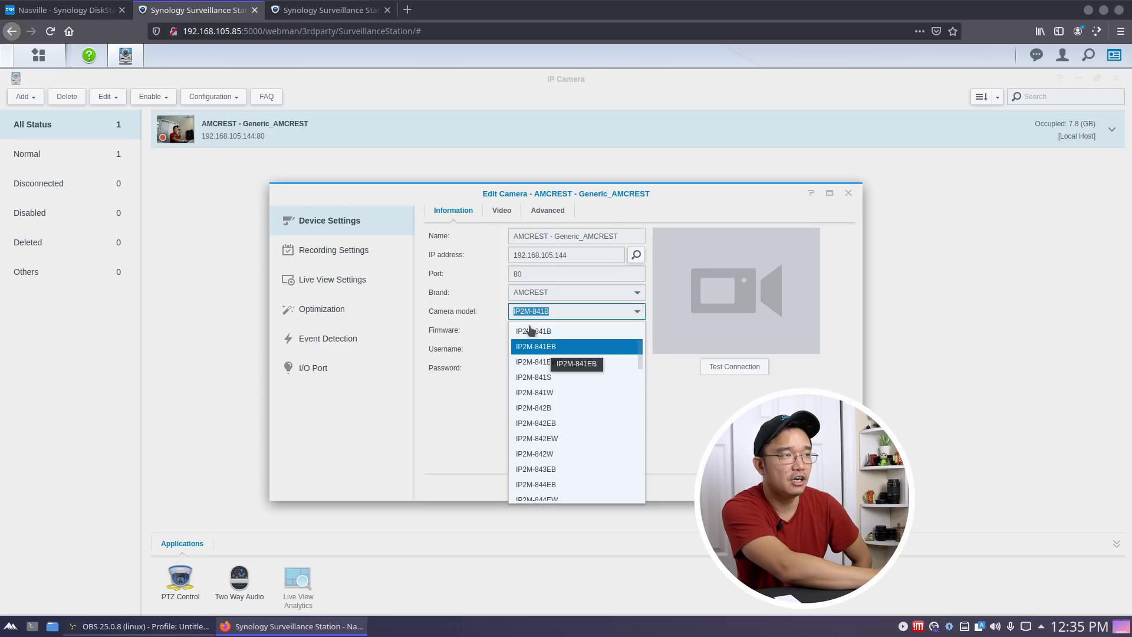
left_click(577, 295)
left_click_drag(565, 255, 475, 256)
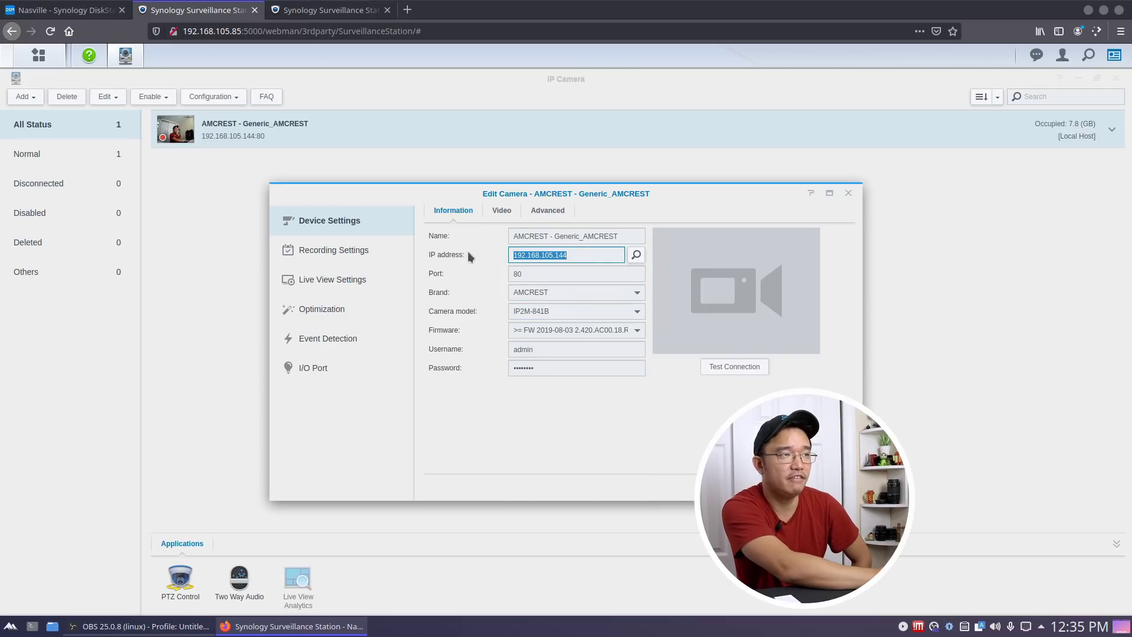
left_click(505, 215)
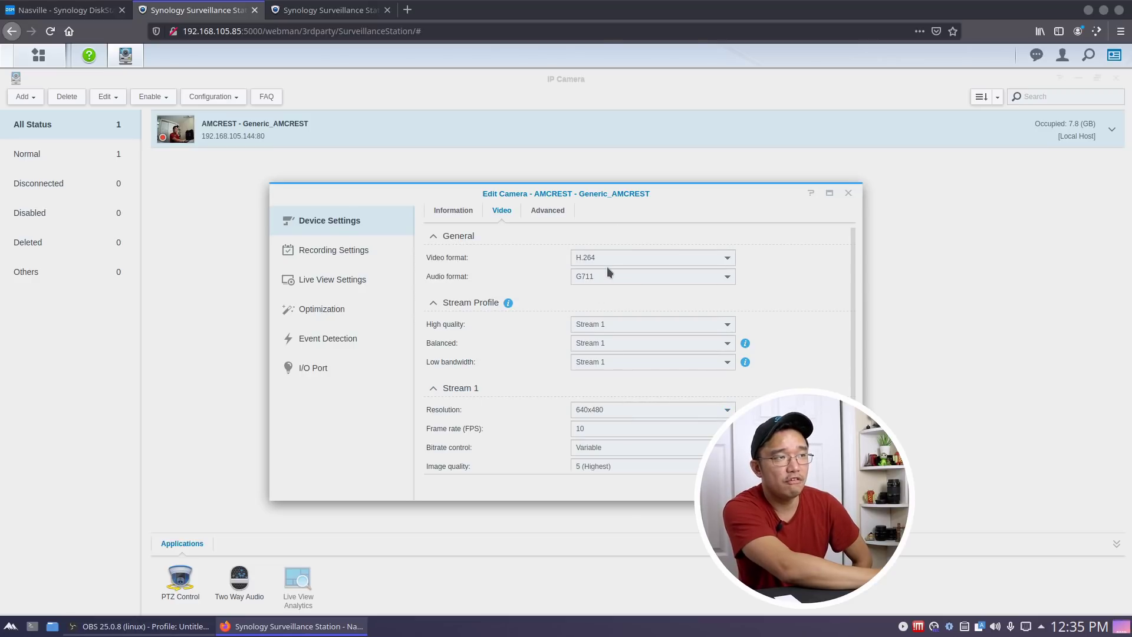
left_click(543, 214)
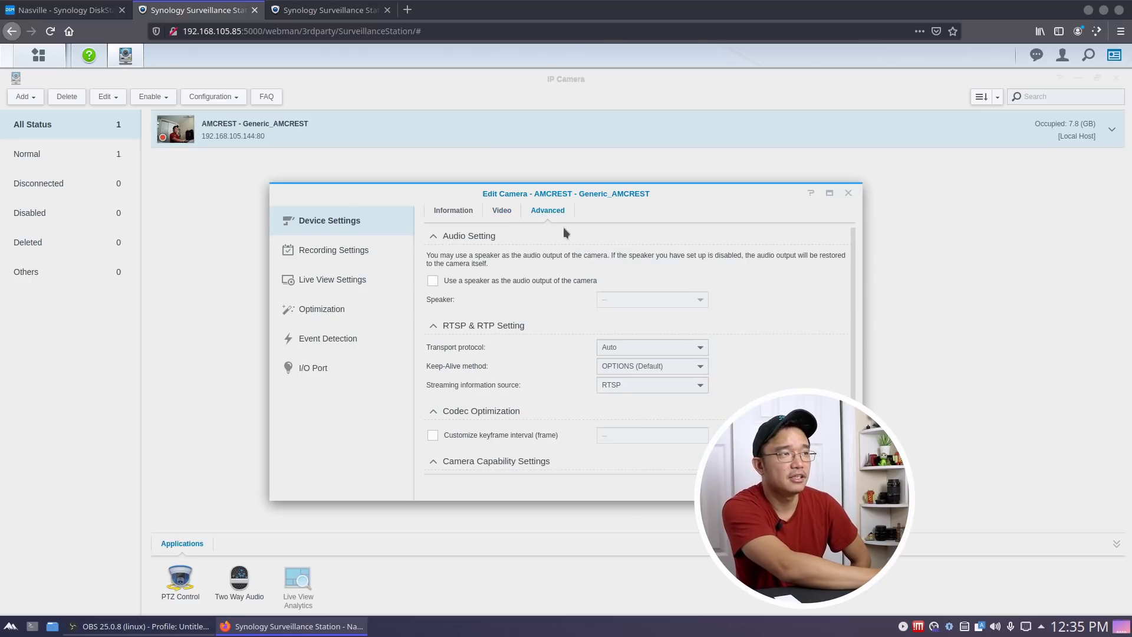
Review recording schedule, stream and advanced options, check the 10 GB archive limit, and close
left_click(322, 257)
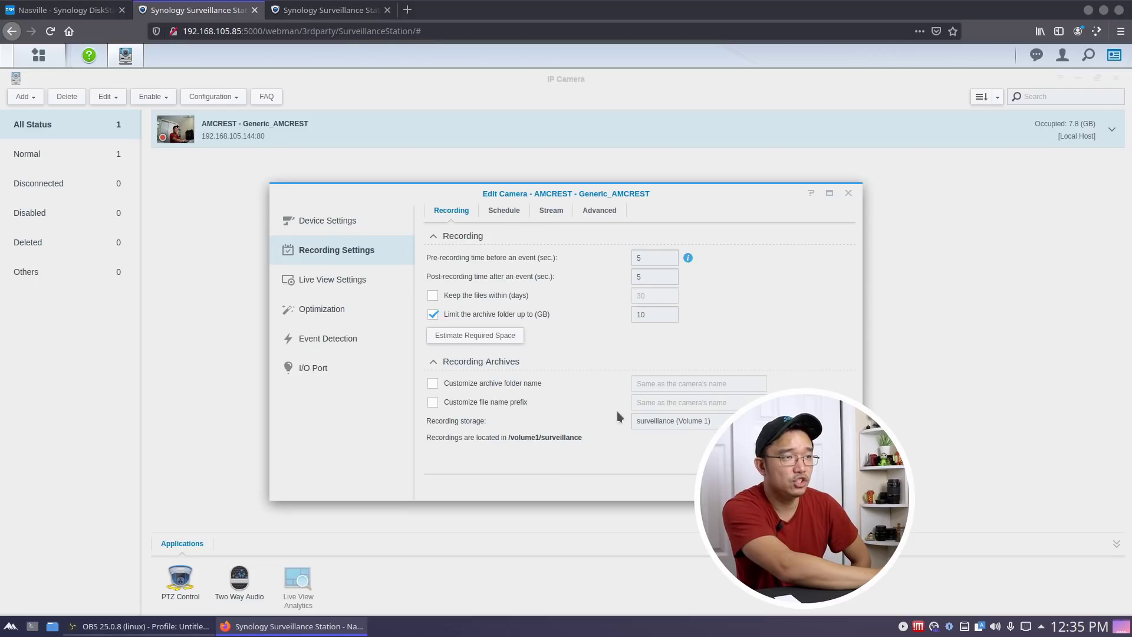
left_click(501, 213)
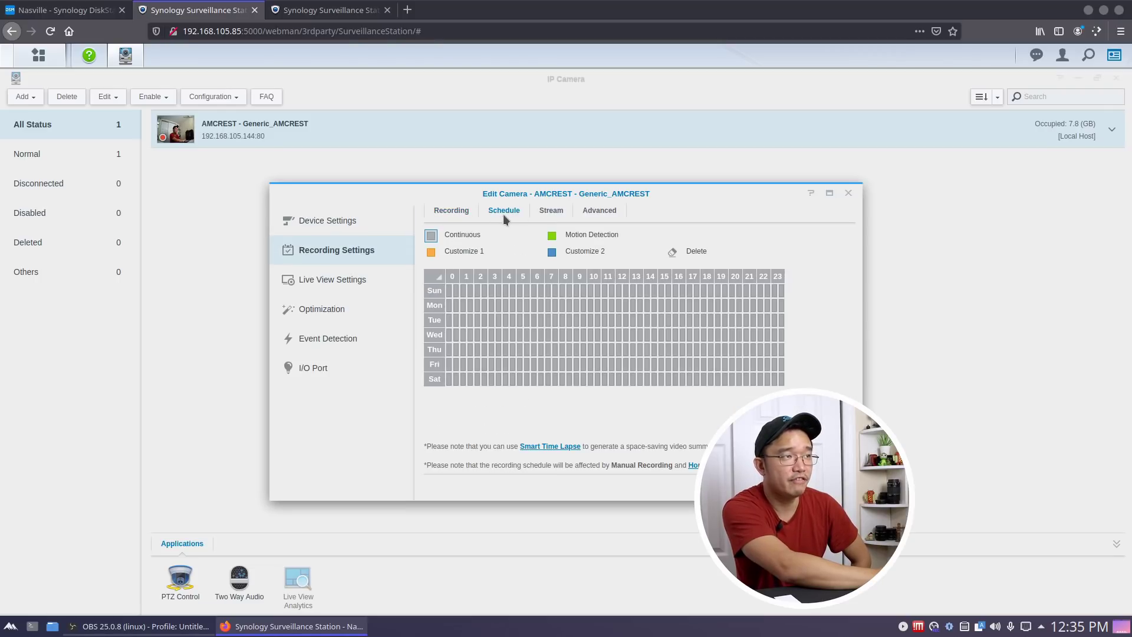
left_click(549, 213)
left_click(601, 212)
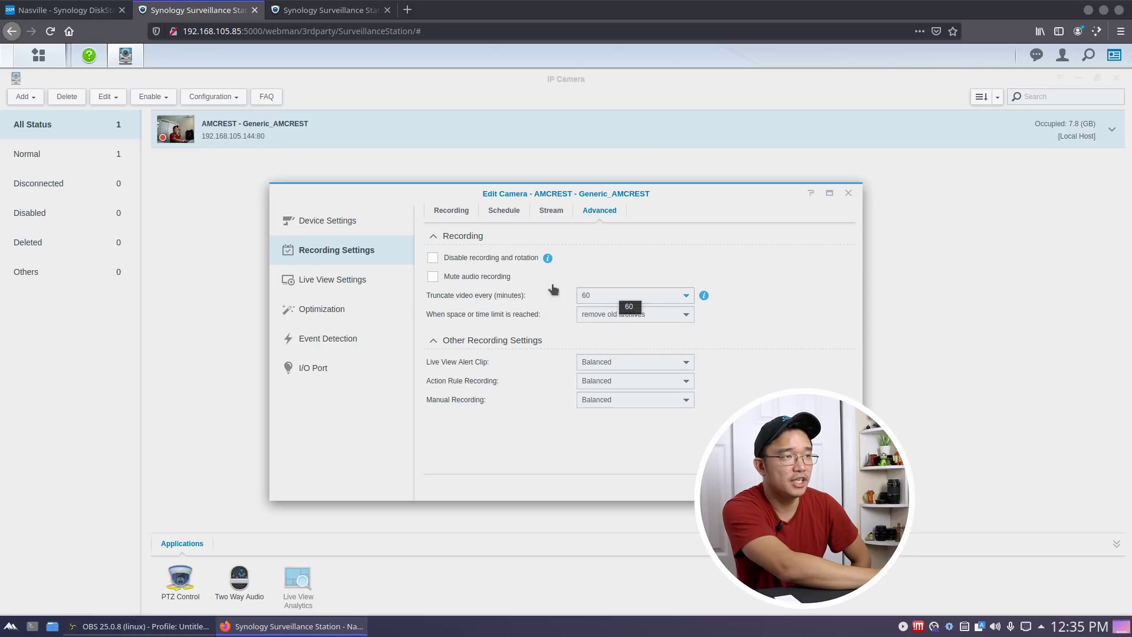
left_click(451, 212)
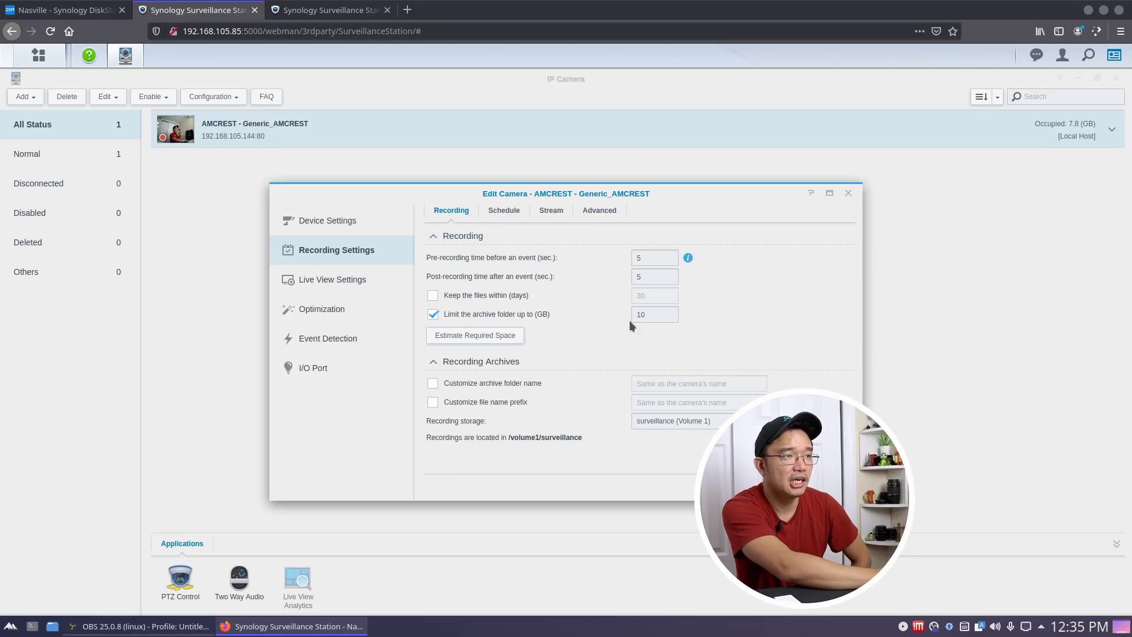
left_click(647, 315)
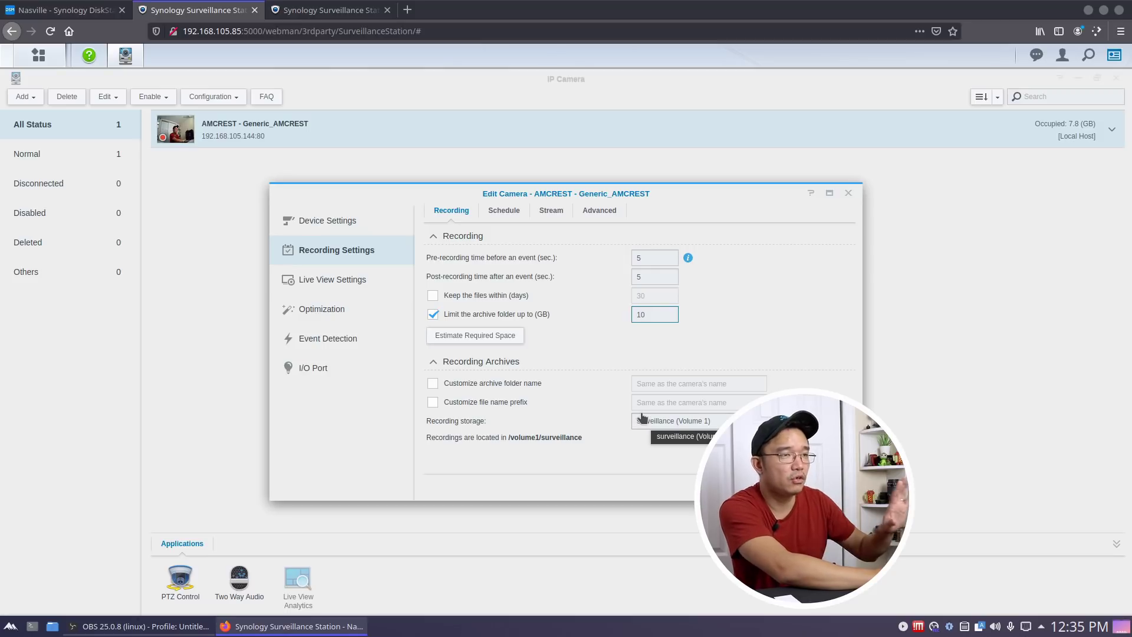
left_click(782, 484)
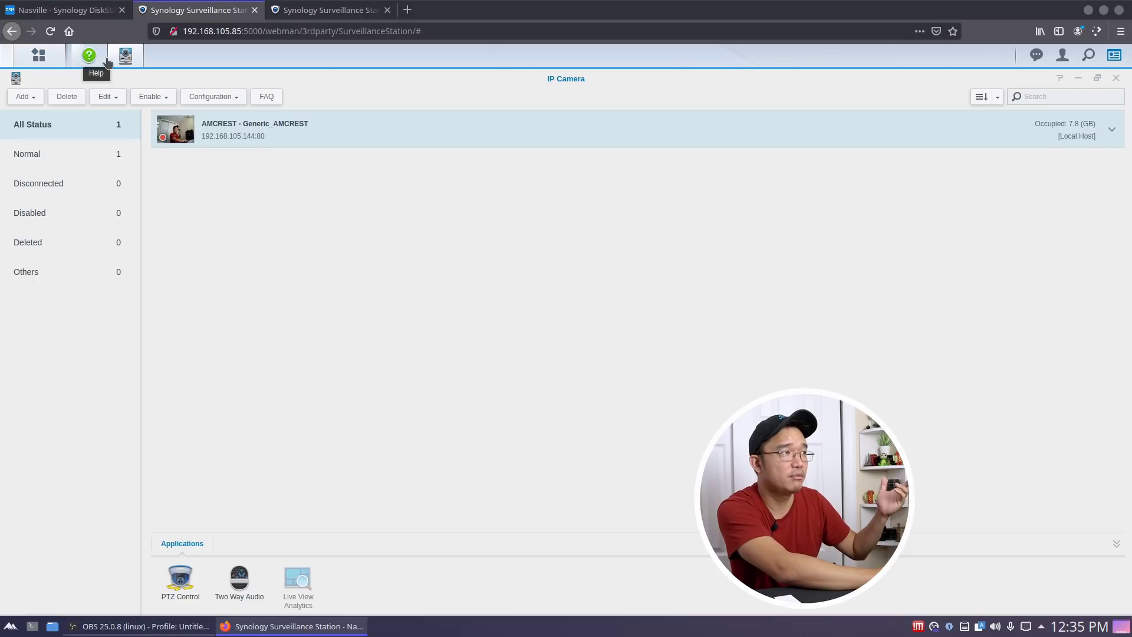
Close the IP Camera list, briefly reopen Live View, then close it again
left_click(1116, 78)
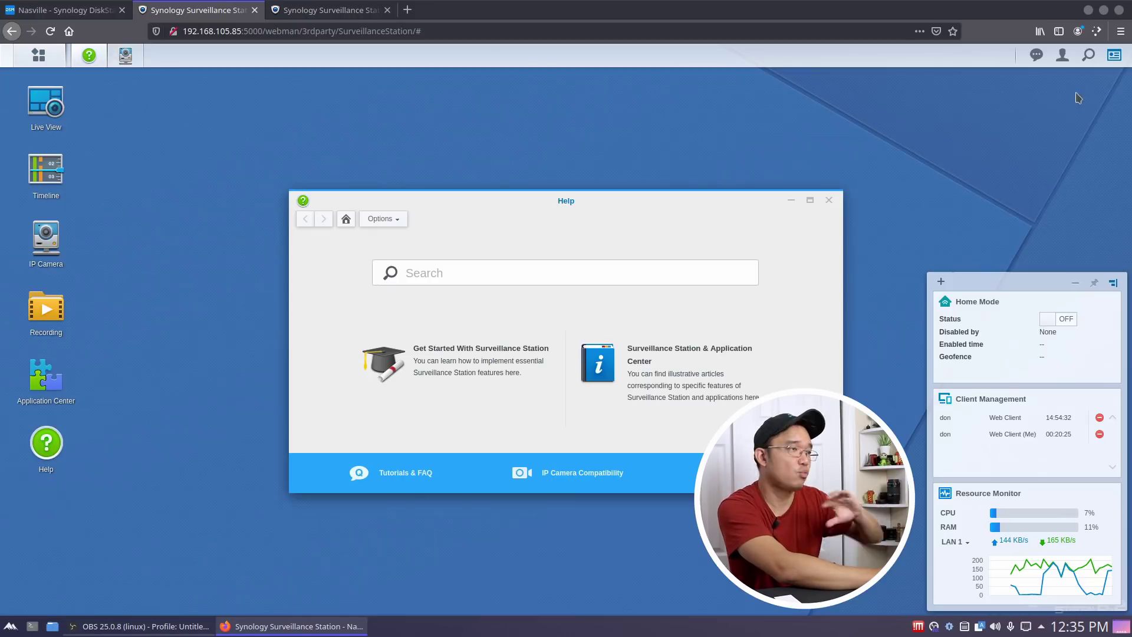
left_click(72, 119)
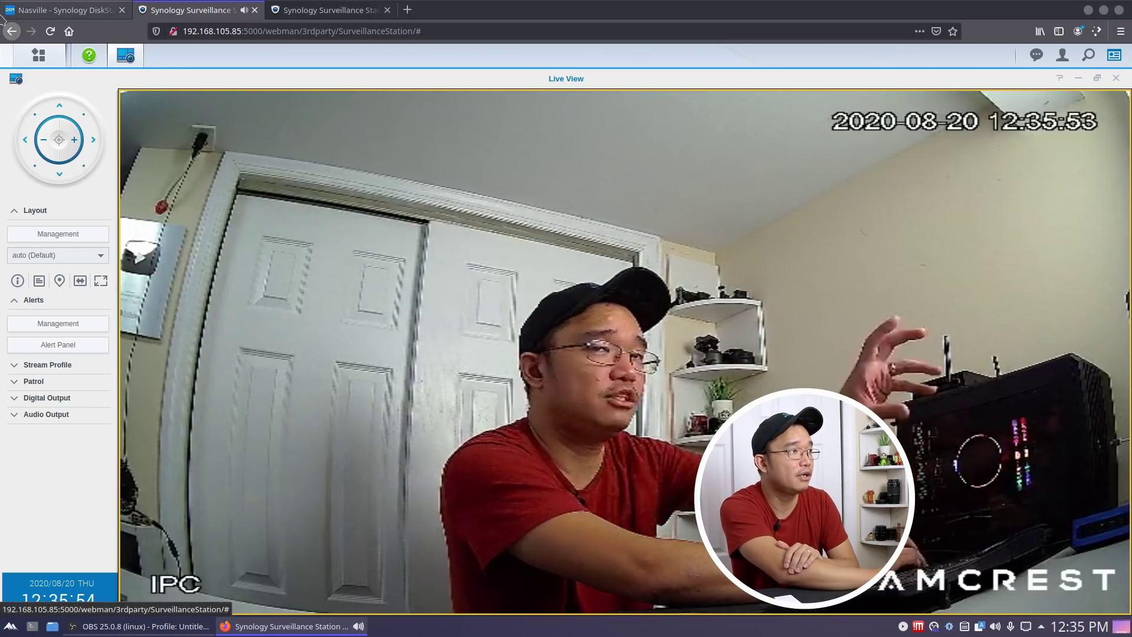
left_click(1116, 78)
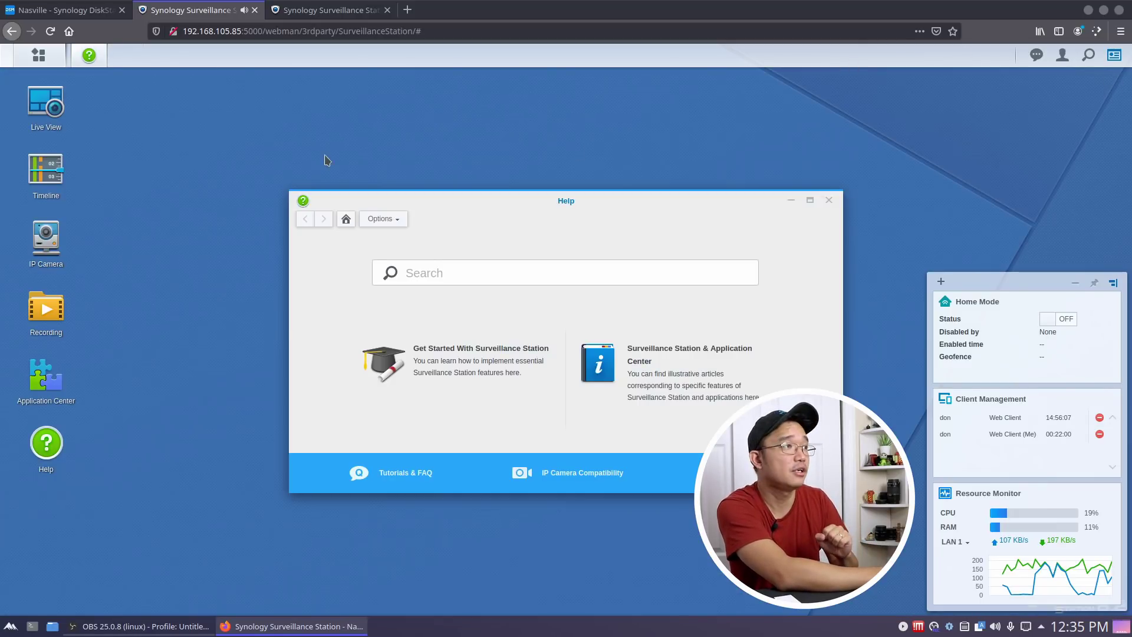
Launch Virtual Machine Manager, cancel its setup wizard, view its package details, and return to Installed
left_click(88, 7)
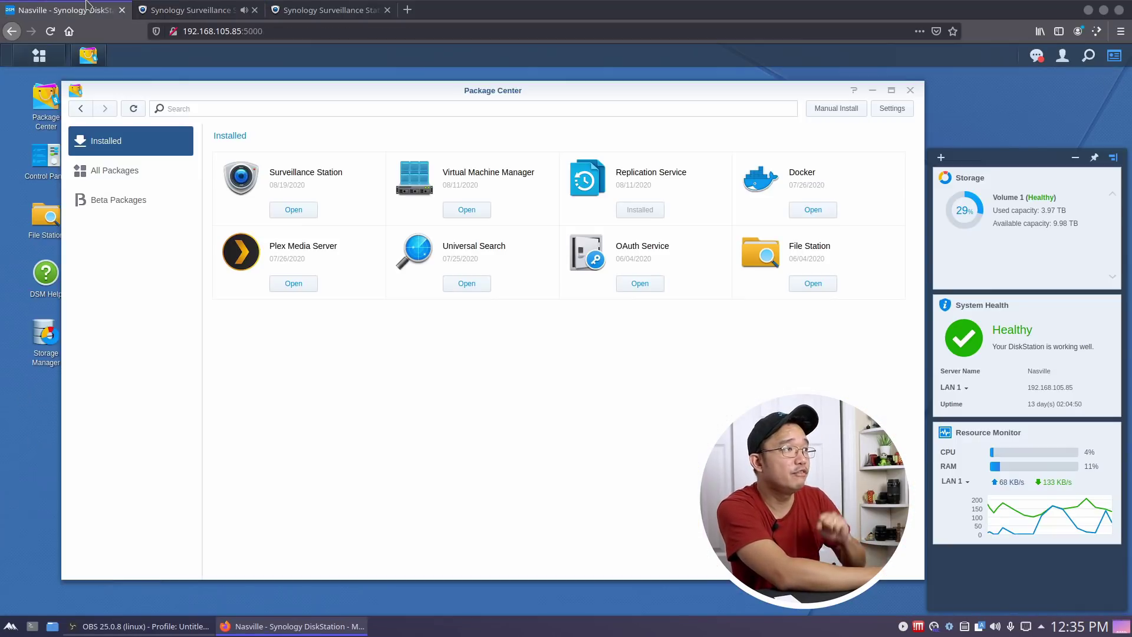
left_click(474, 209)
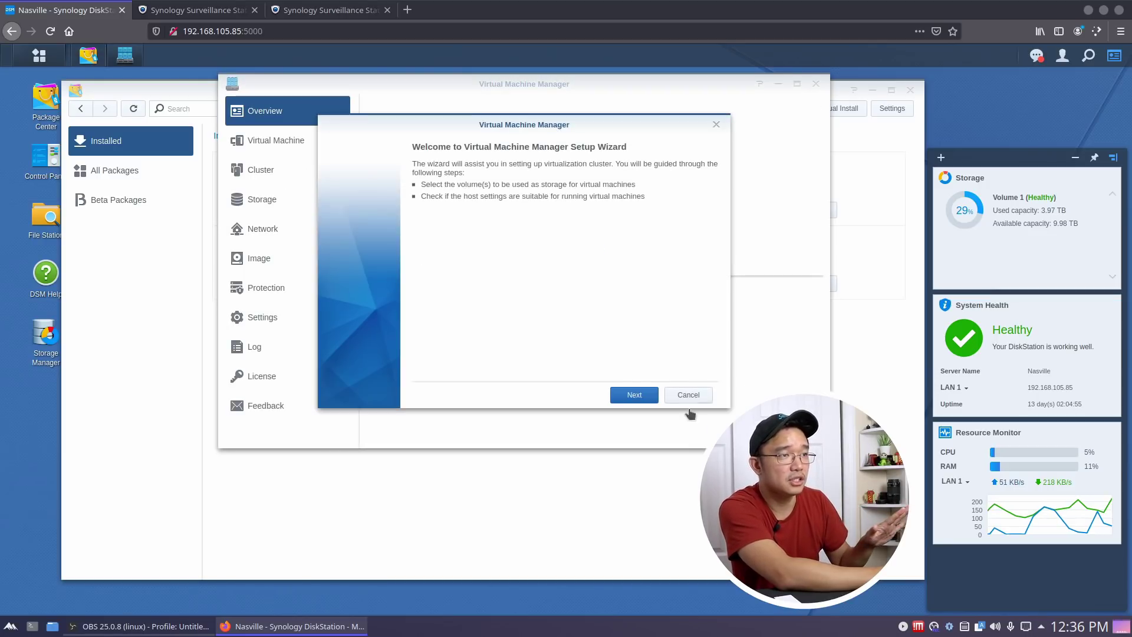
left_click(686, 394)
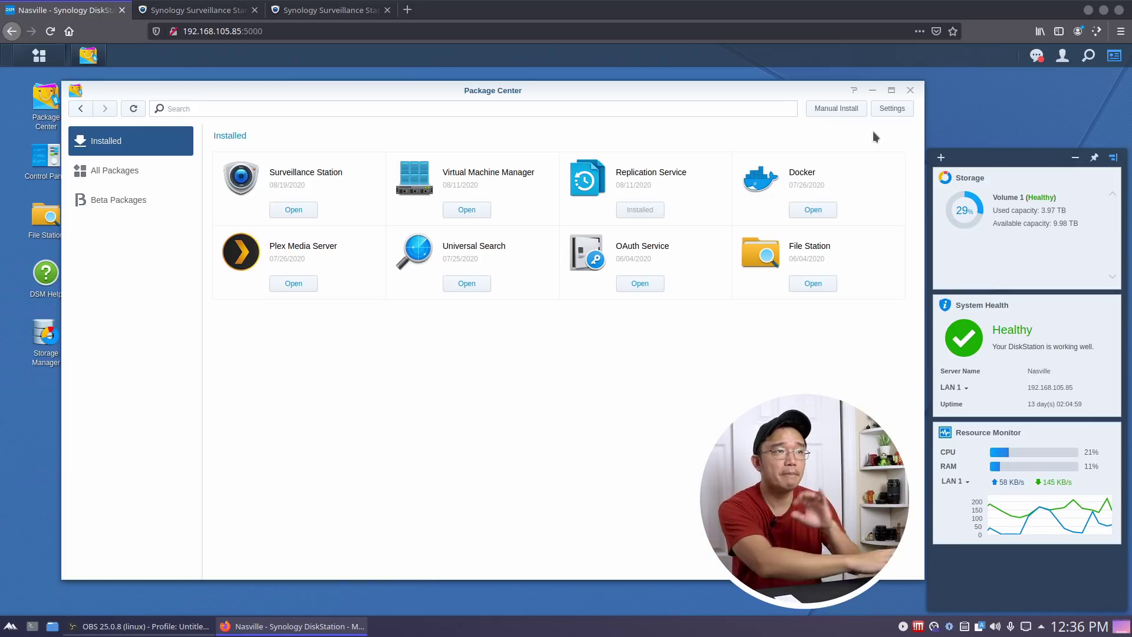
left_click(434, 171)
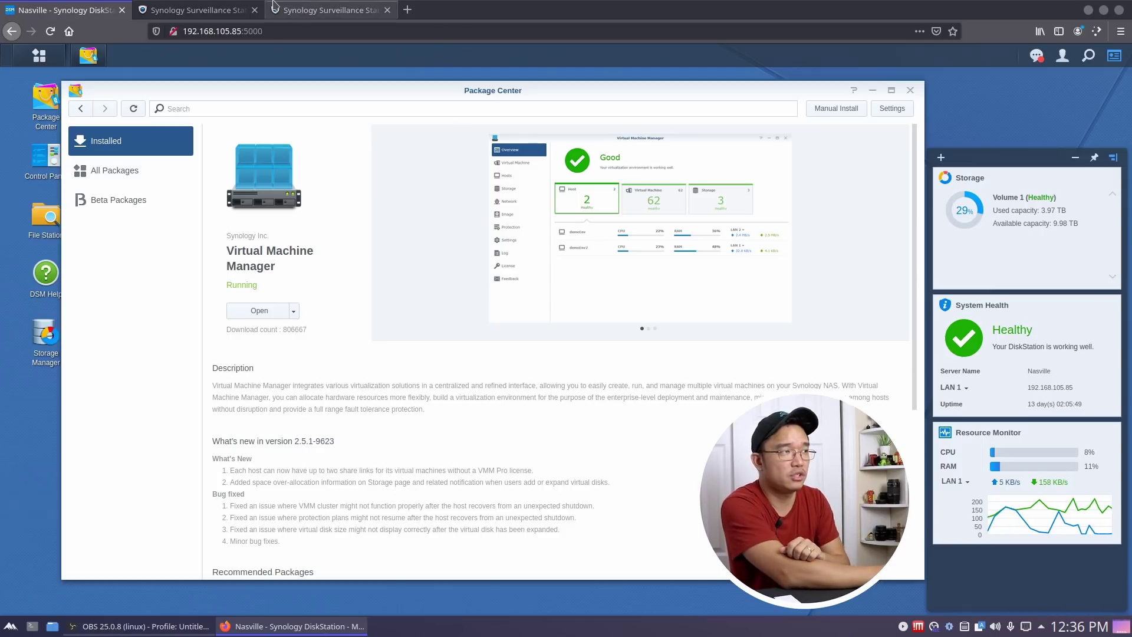
left_click(168, 151)
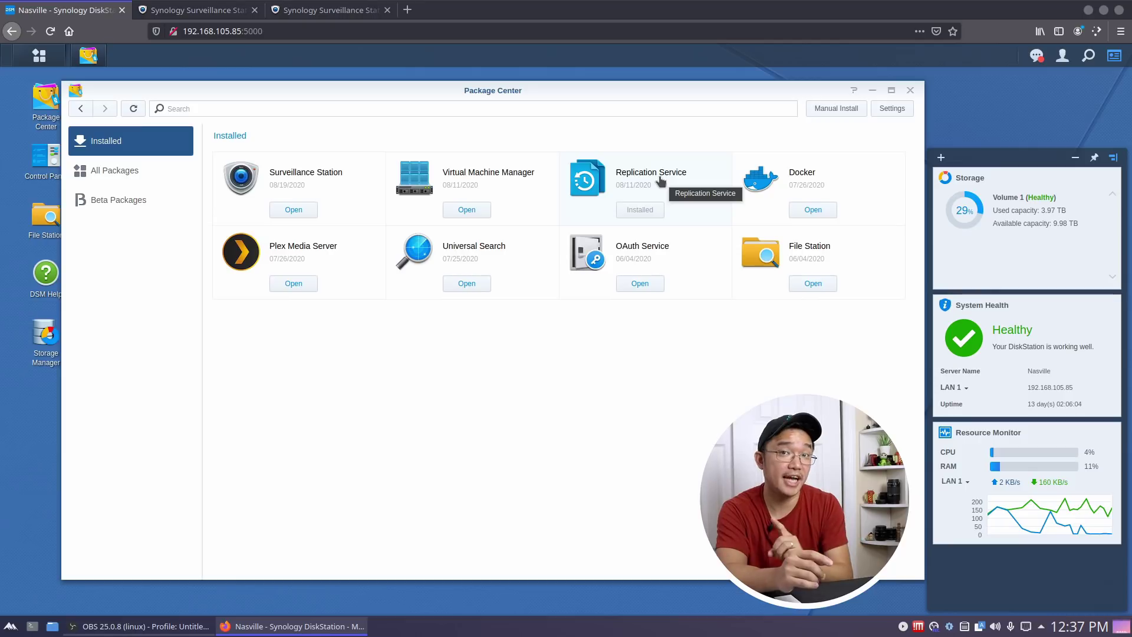
Scroll through All Packages, view Snapshot Replication's details, then go back to the catalog
left_click(132, 177)
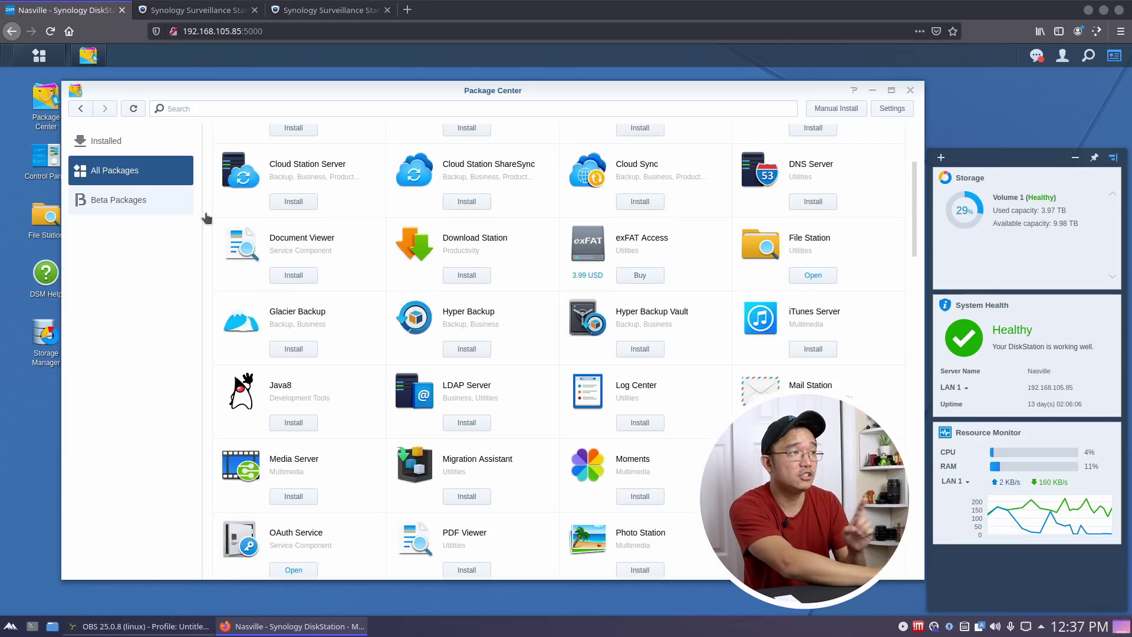
scroll(347, 439, "down", 3)
scroll(345, 450, "up", 3)
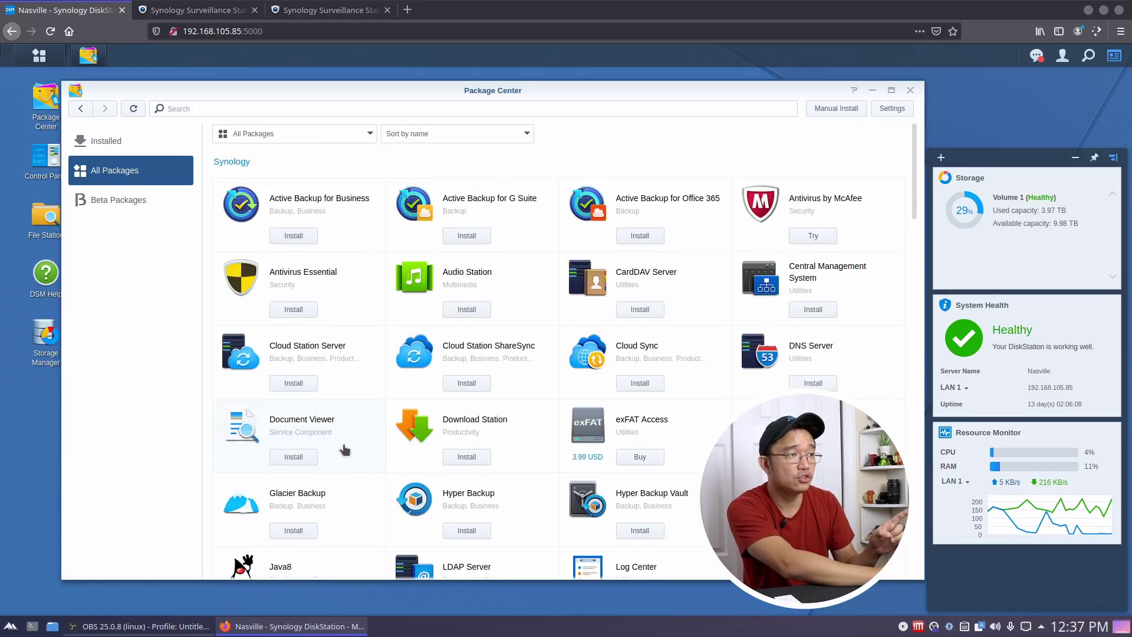
scroll(343, 450, "down", 6)
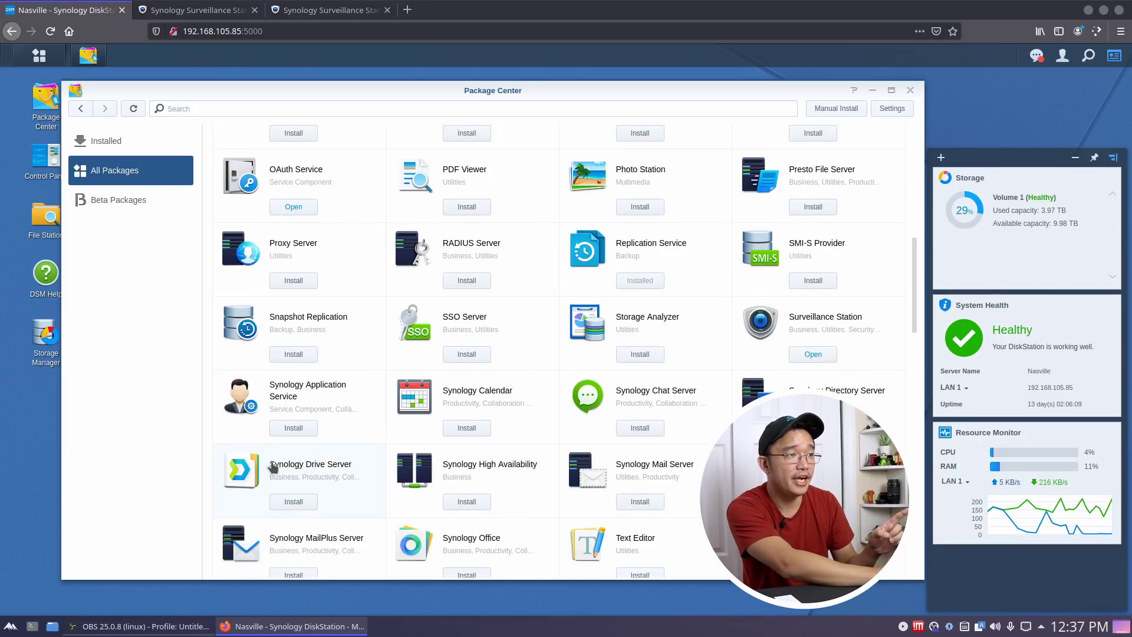
left_click(349, 326)
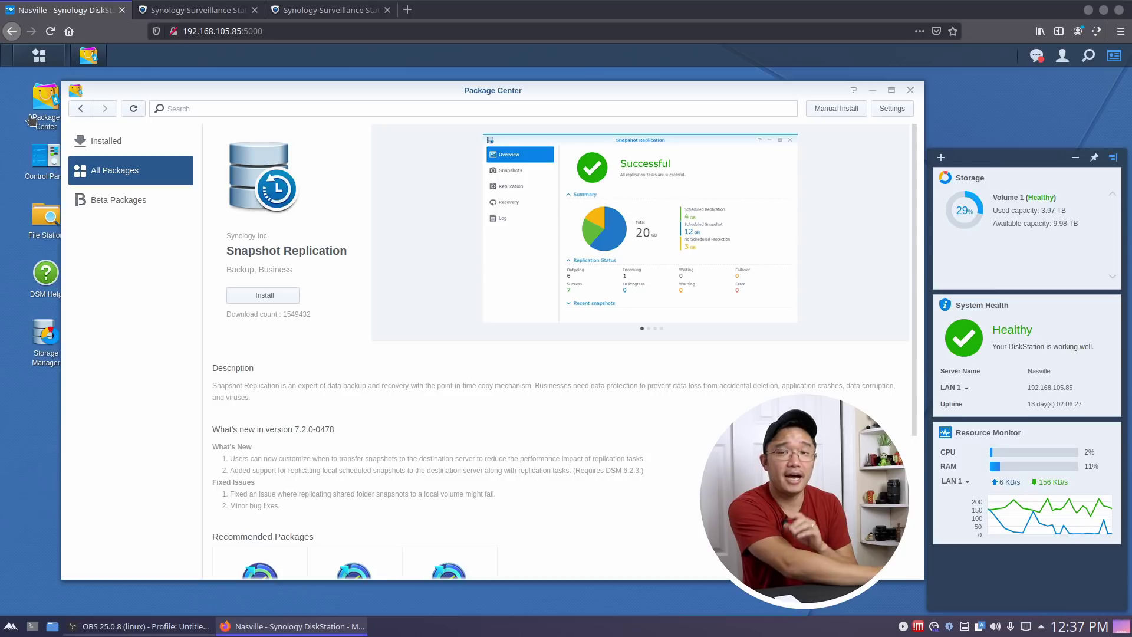
left_click(78, 109)
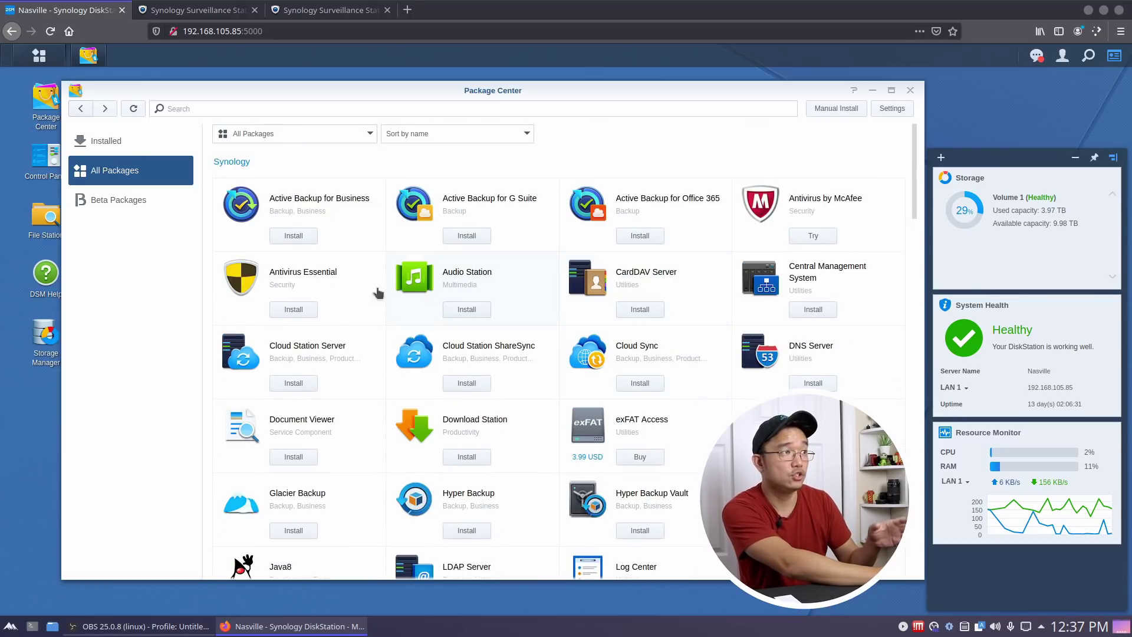
Filter Package Center to Installed, then open File Station on the DataStore folder
left_click(123, 138)
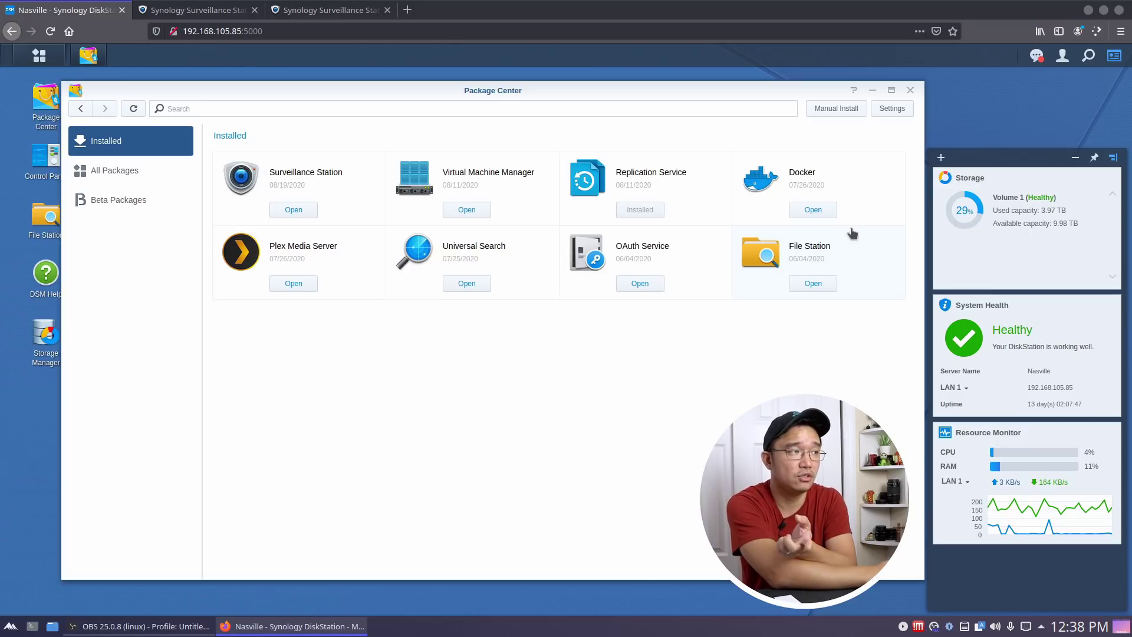
left_click(36, 223)
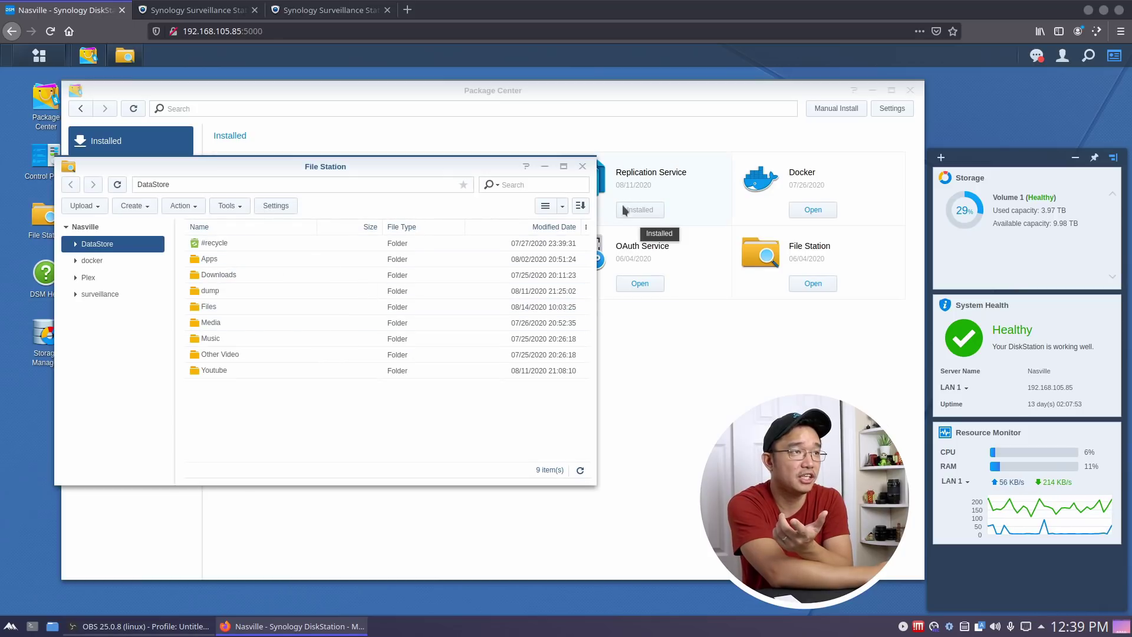
Close File Station and launch Docker, showing lancache-dns1 and monolithic1 running with CPU and RAM usage
left_click(583, 166)
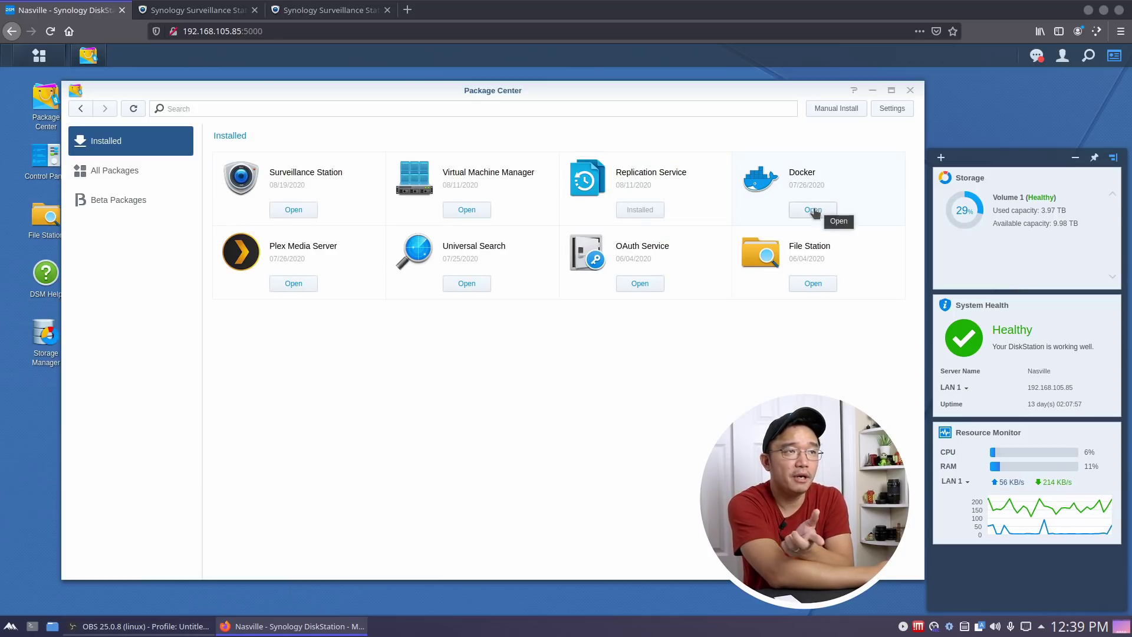
left_click(814, 210)
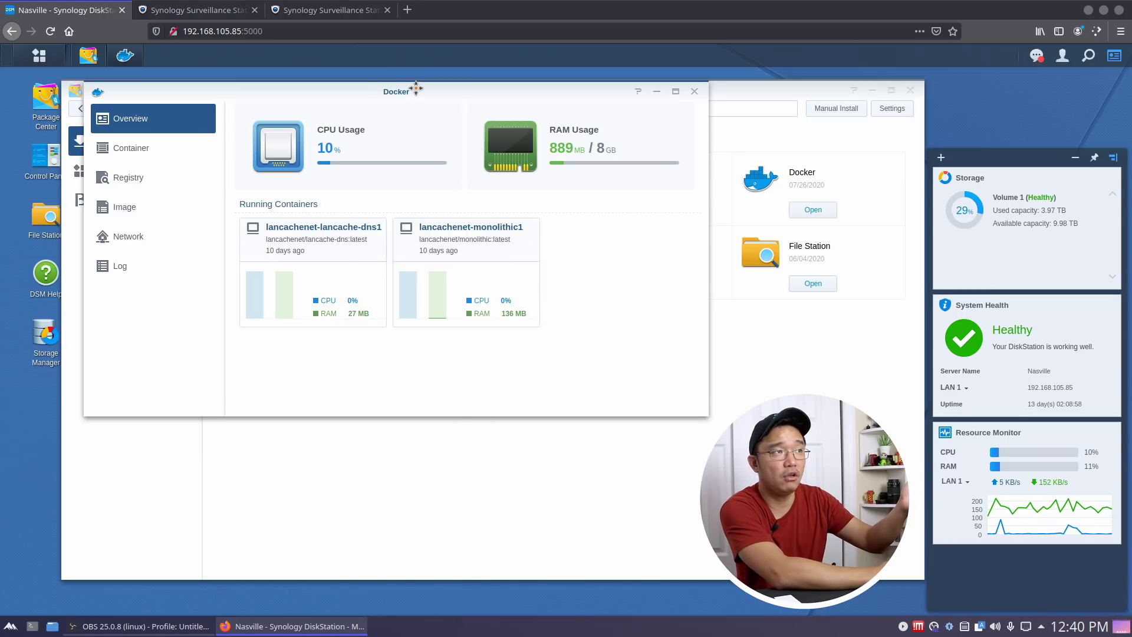
left_click_drag(416, 89, 370, 162)
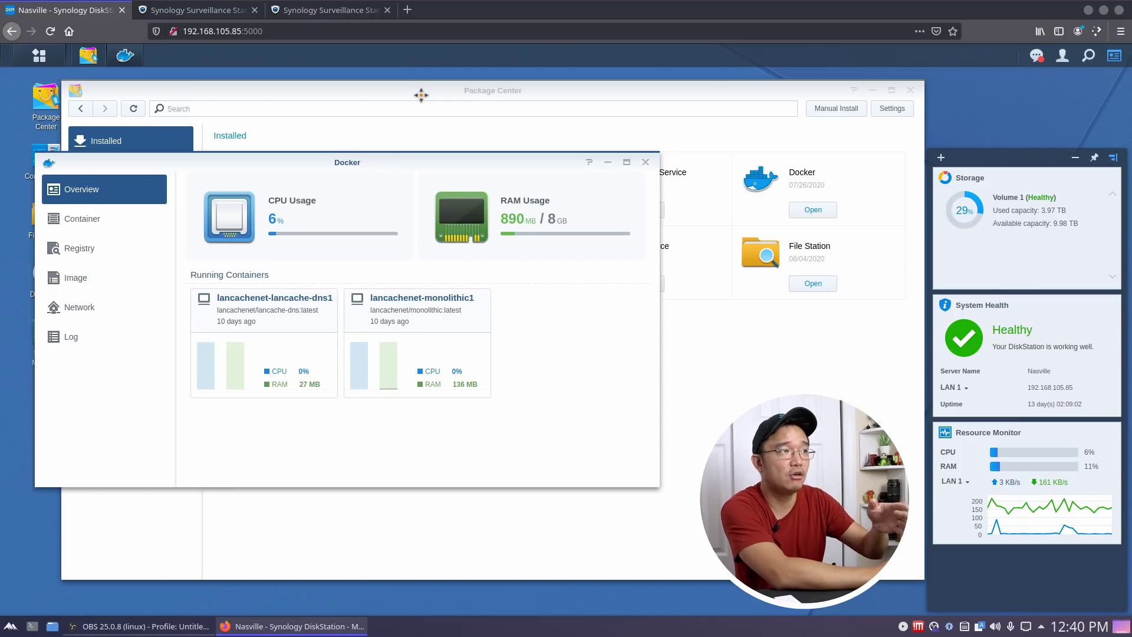
Drag Package Center up and right so its installed packages list sits in front of Docker
left_click_drag(421, 95, 490, 82)
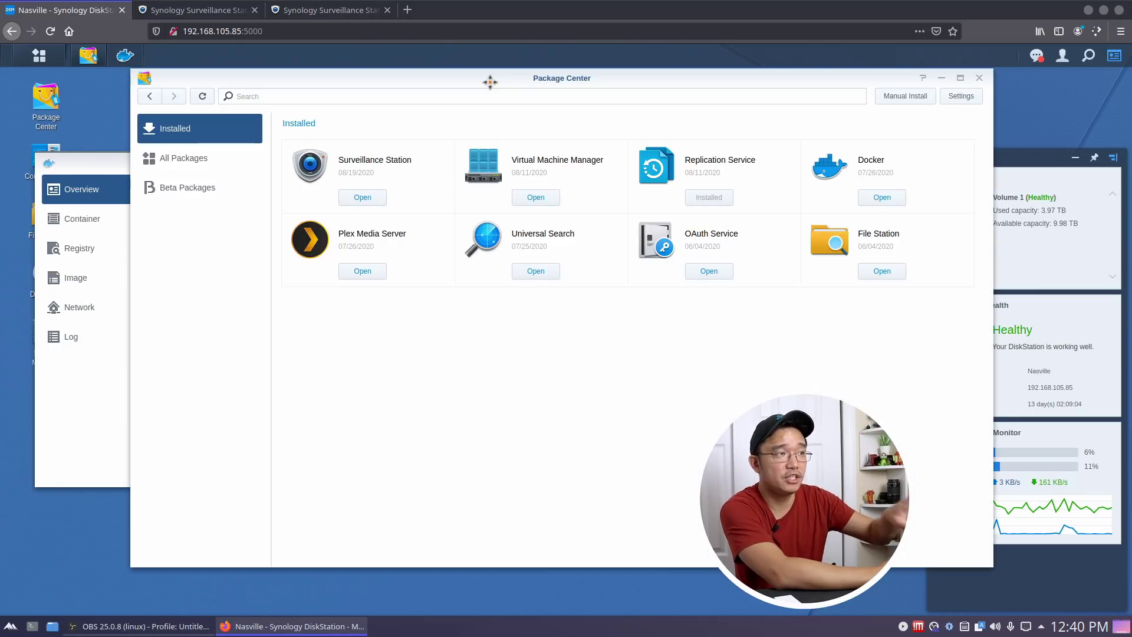